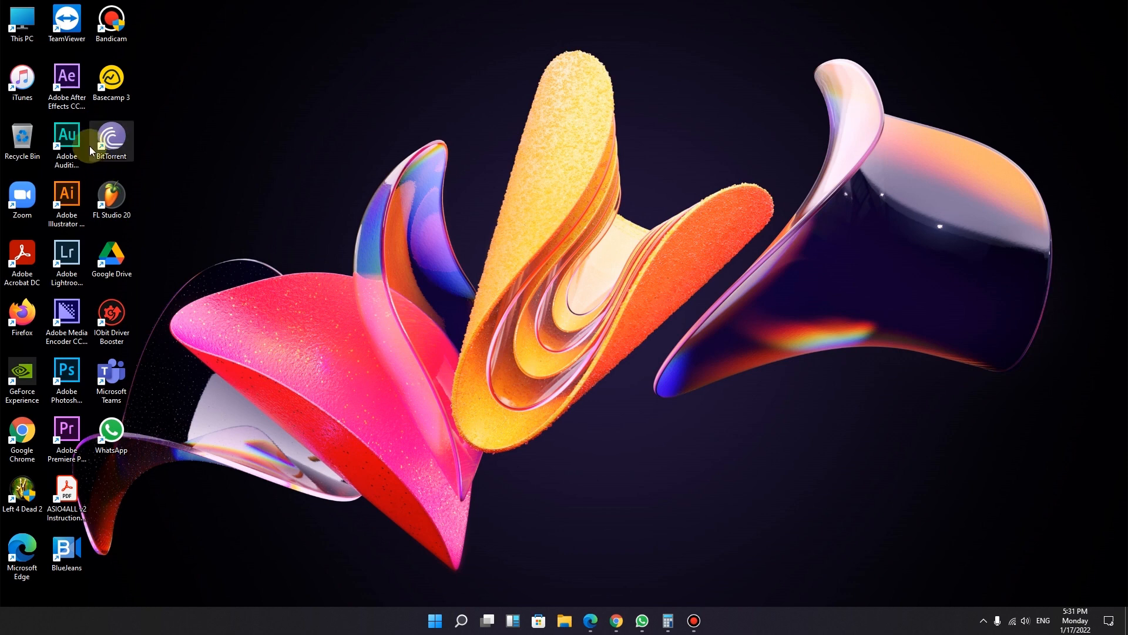
- Launch Adobe Audition and accept the audio hardware preferences with the listed default input and output devices
{"action": "left_click", "coordinate": [67, 140]}
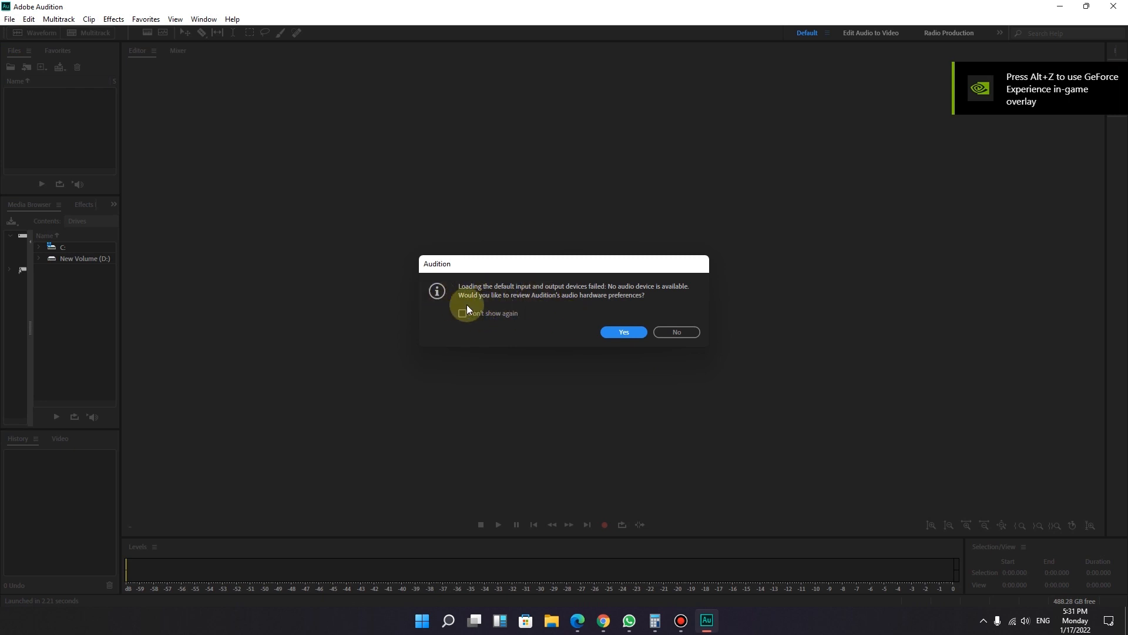
{"action": "left_click", "coordinate": [619, 330]}
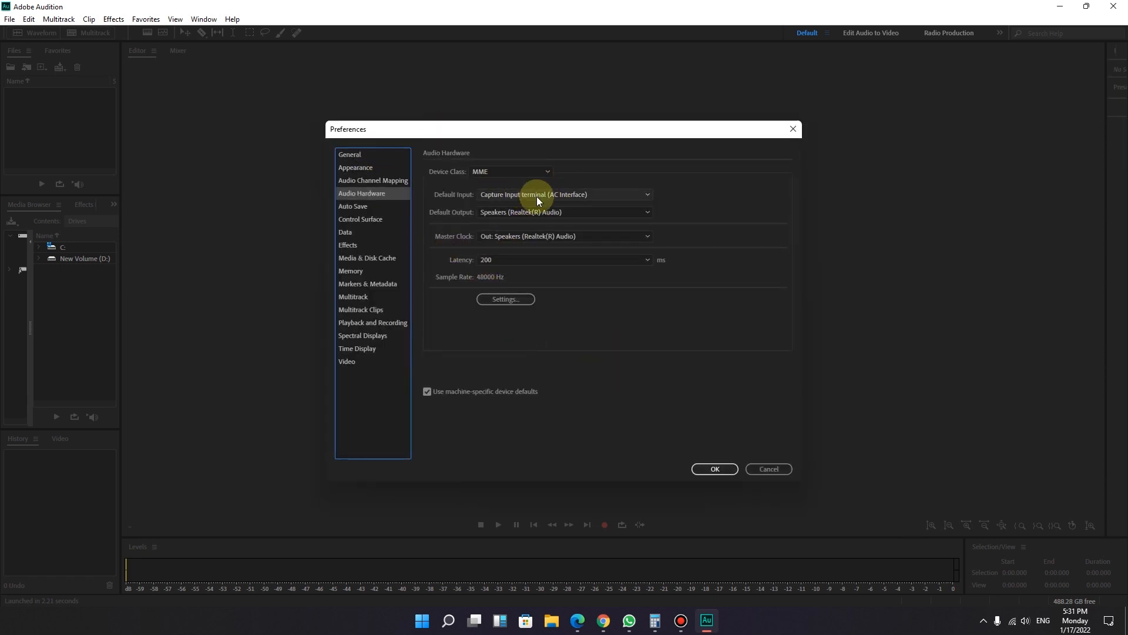
{"action": "left_click", "coordinate": [713, 469]}
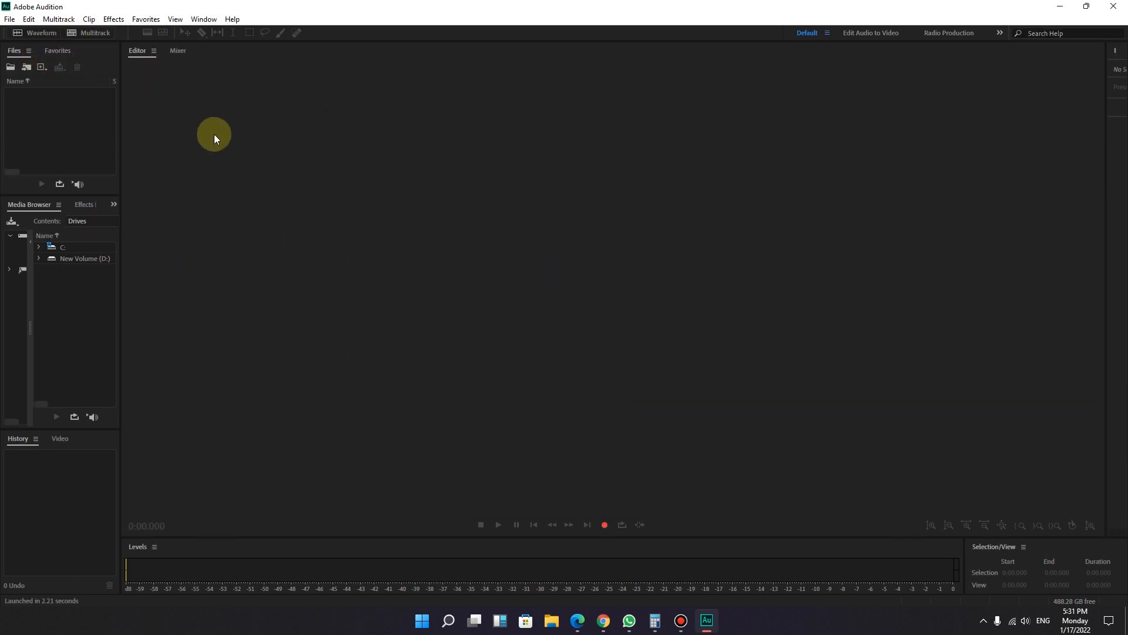
- Open the first listed audio file, "1. Luke PN - This Is Africa_MP3" (AAC), from the "Luke PN - This Is Africa" folder
{"action": "left_click", "coordinate": [8, 20]}
{"action": "left_click", "coordinate": [24, 47]}
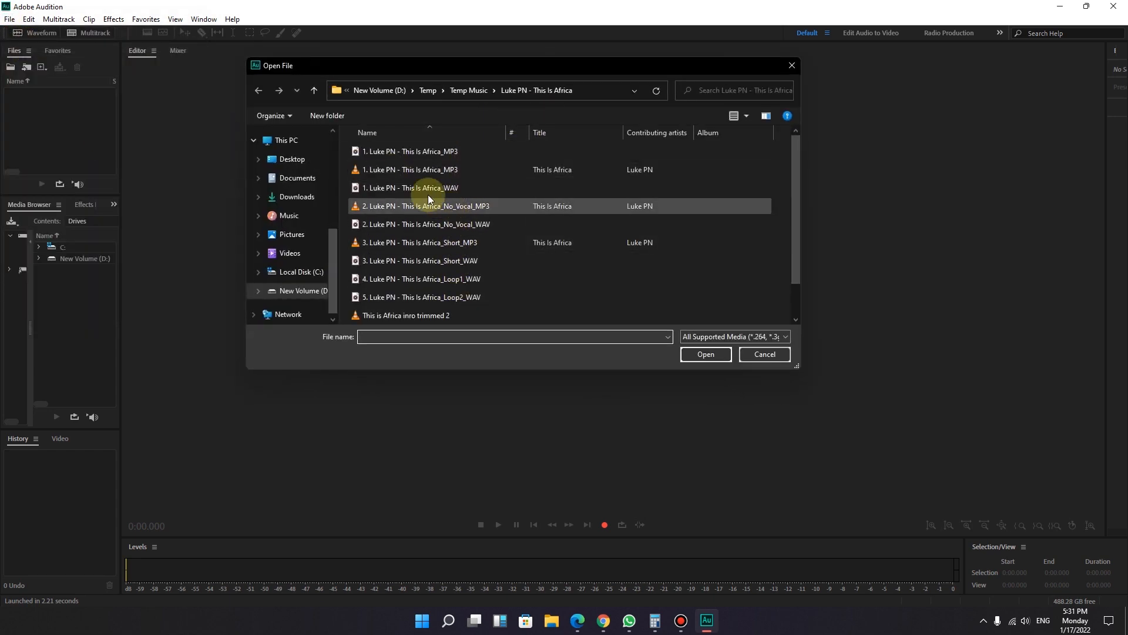
{"action": "left_click", "coordinate": [433, 154]}
{"action": "left_click", "coordinate": [705, 353]}
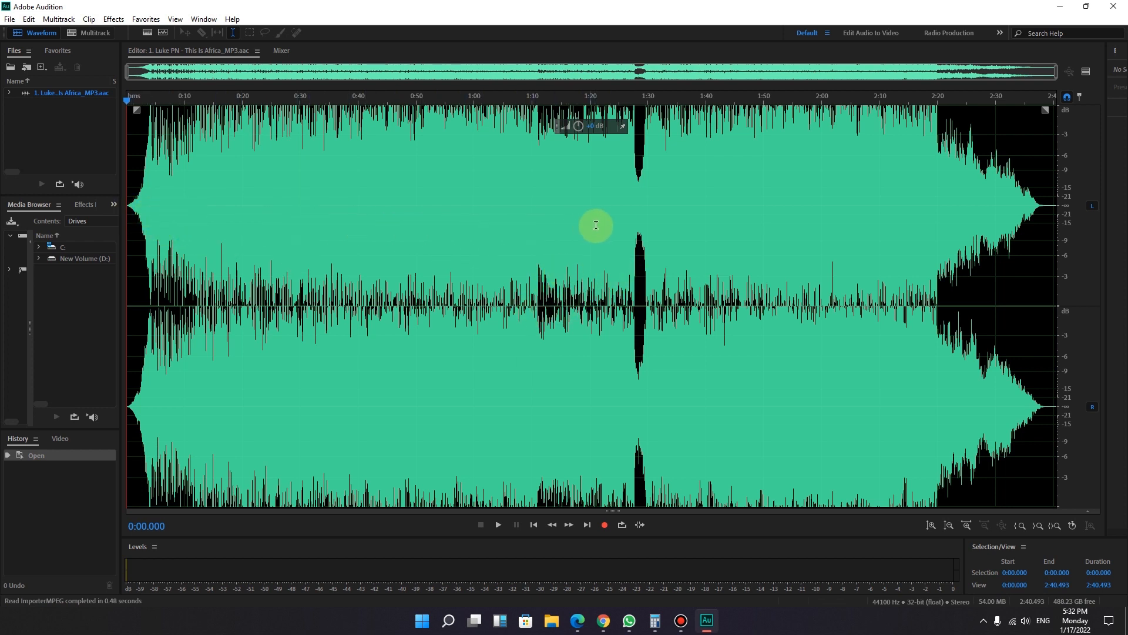
- Delete the first 2:20 of the track, keeping only the fading end section
{"action": "left_click_drag", "start_coordinate": [938, 171], "coordinate": [1068, 189]}
{"action": "left_click", "coordinate": [822, 333]}
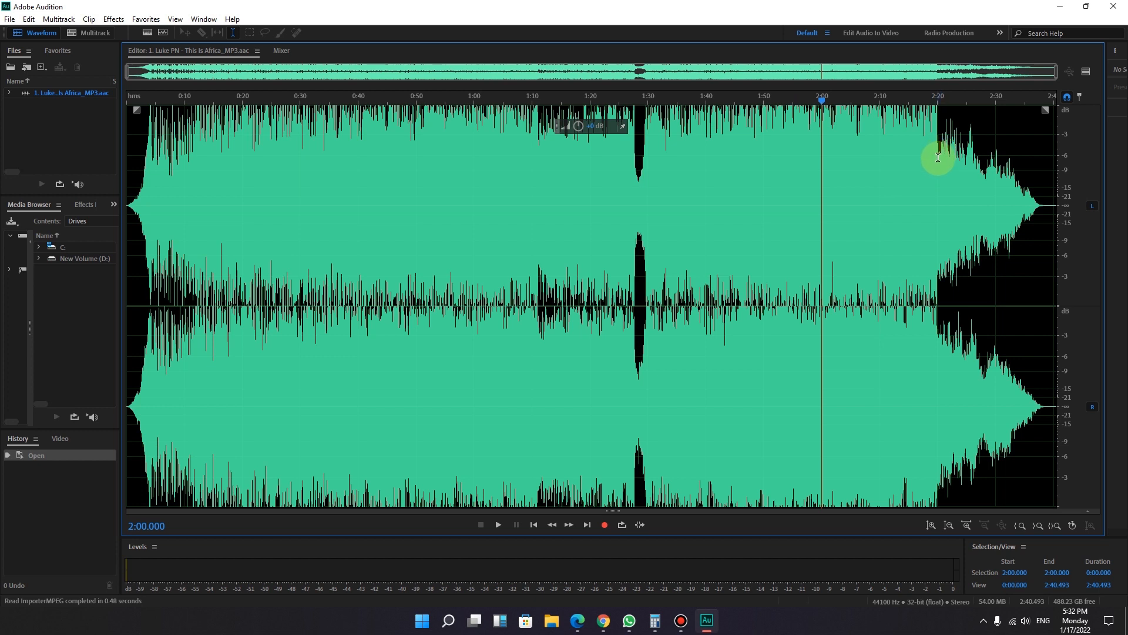
{"action": "left_click_drag", "start_coordinate": [938, 157], "coordinate": [121, 214]}
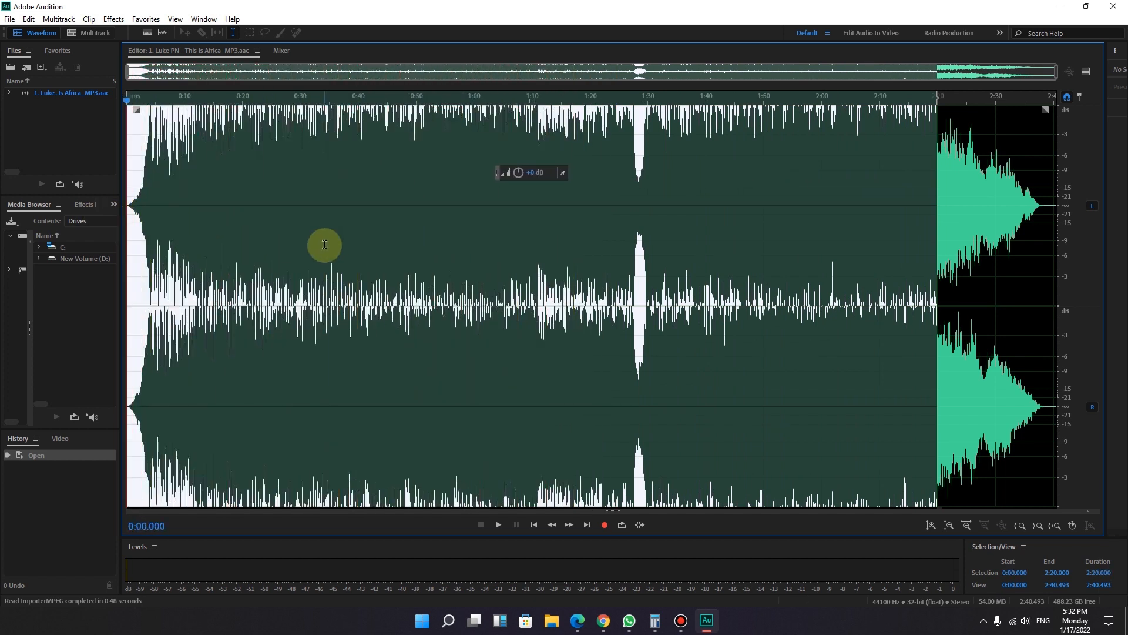
{"action": "key", "text": "Delete"}
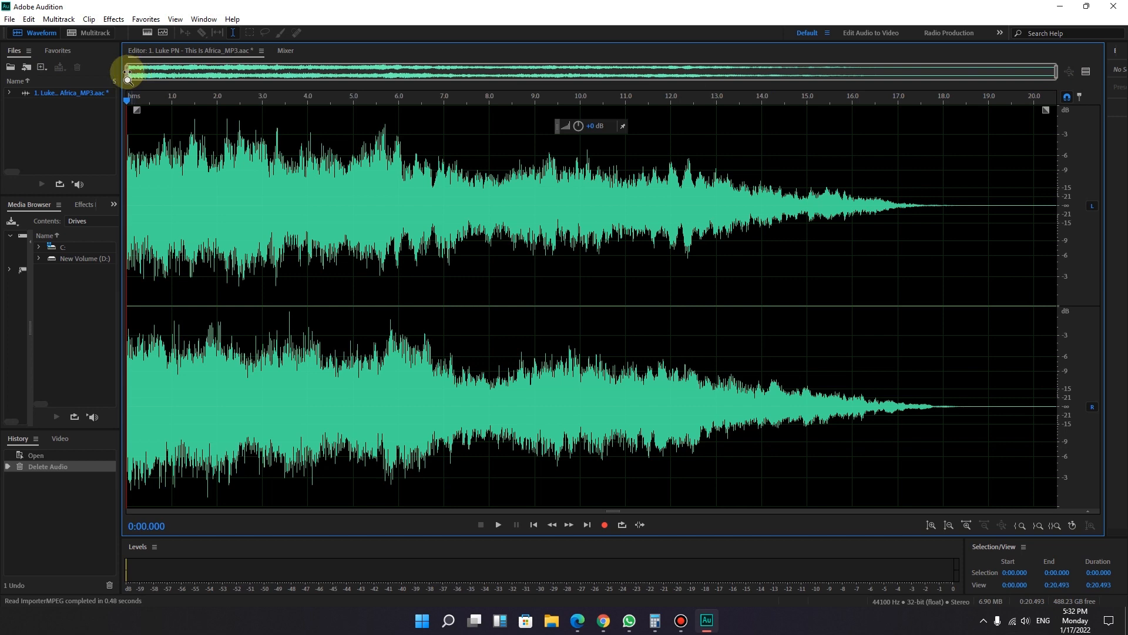
- Select about the first 1.57 seconds of the remaining audio and delete that part
{"action": "left_click_drag", "start_coordinate": [128, 73], "coordinate": [140, 72]}
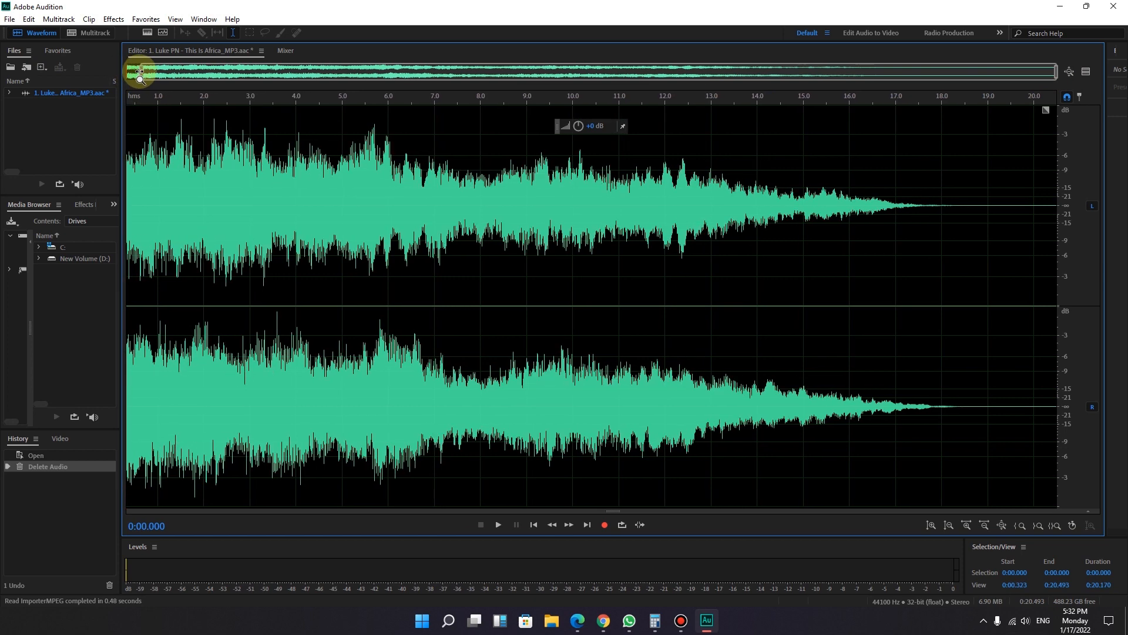
{"action": "left_click_drag", "start_coordinate": [140, 72], "coordinate": [520, 72]}
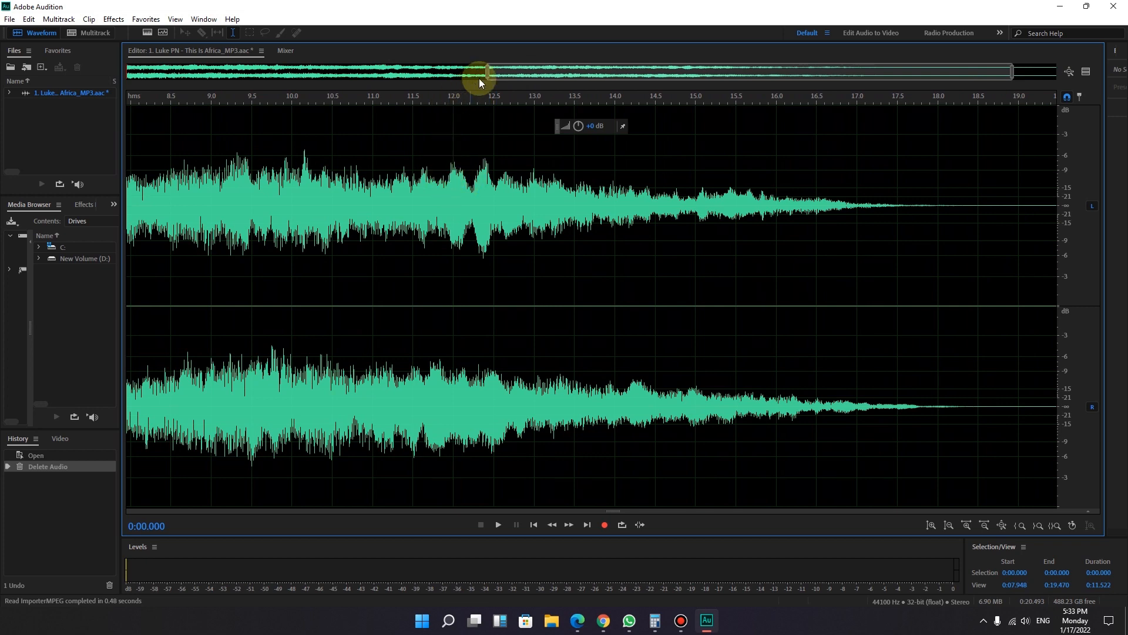
{"action": "left_click_drag", "start_coordinate": [488, 71], "coordinate": [530, 71]}
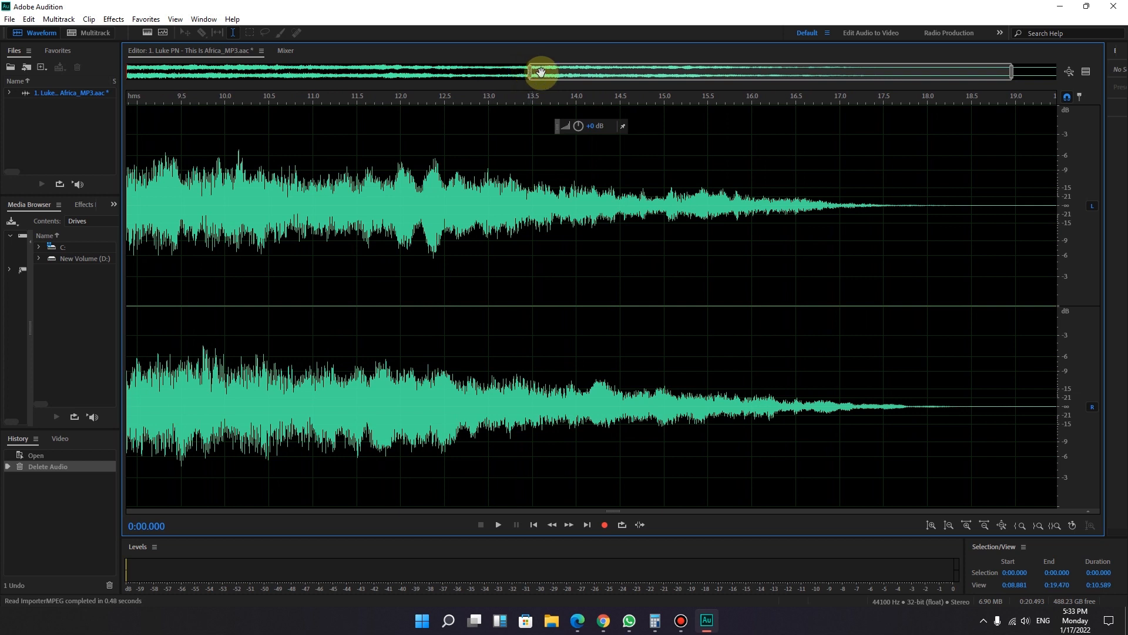
{"action": "left_click_drag", "start_coordinate": [642, 71], "coordinate": [207, 68]}
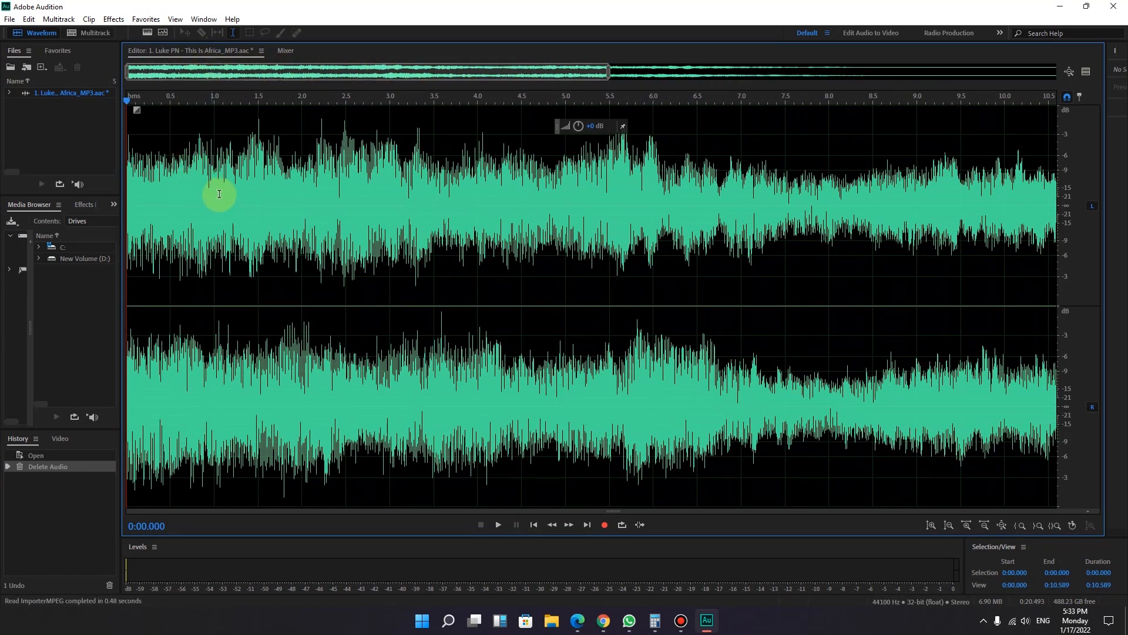
{"action": "left_click_drag", "start_coordinate": [263, 183], "coordinate": [114, 185]}
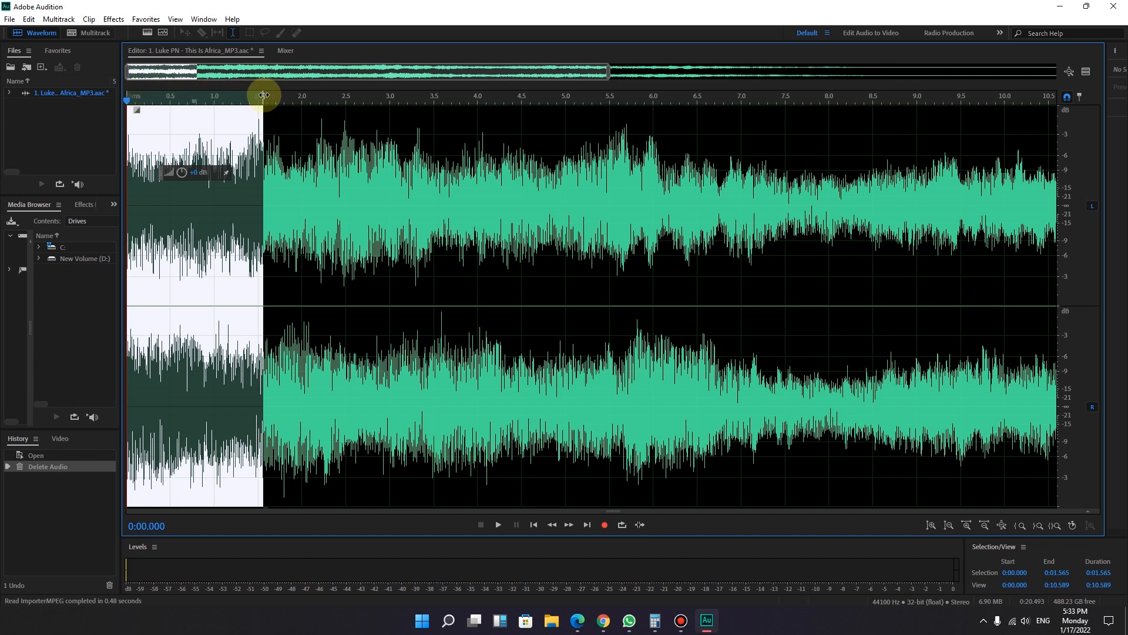
{"action": "left_click_drag", "start_coordinate": [265, 97], "coordinate": [265, 99]}
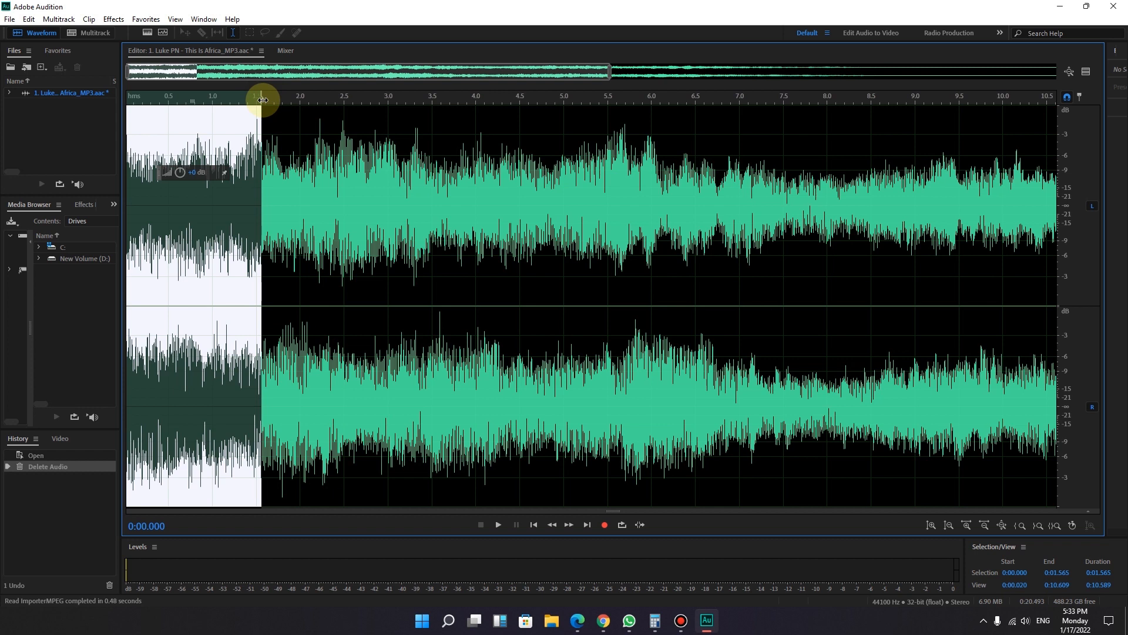
{"action": "left_click_drag", "start_coordinate": [264, 100], "coordinate": [263, 101]}
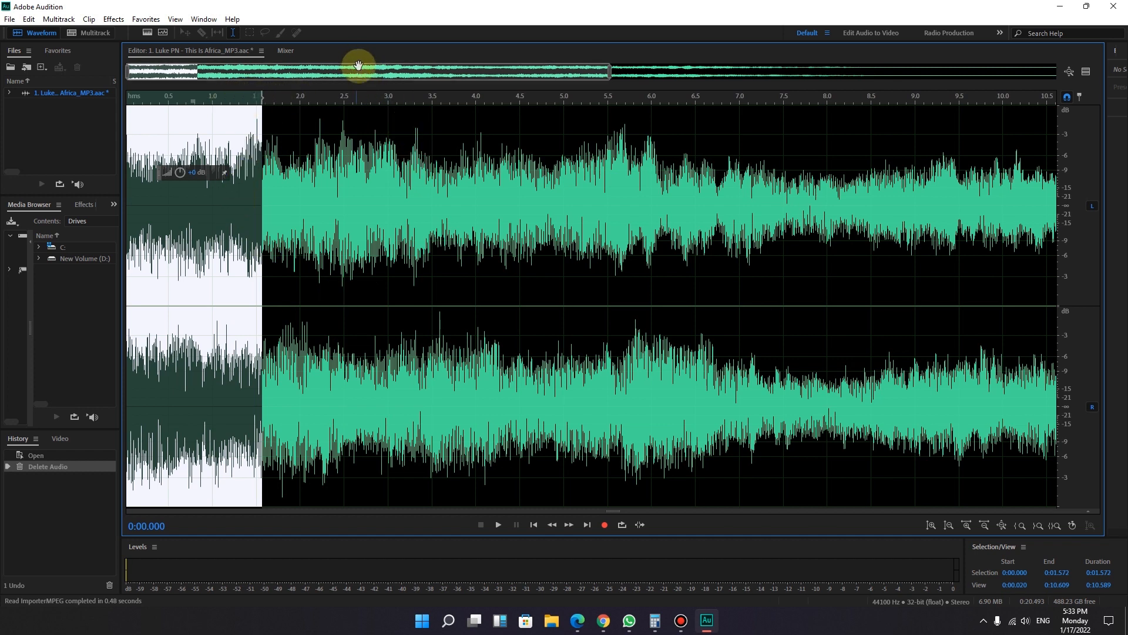
{"action": "left_click_drag", "start_coordinate": [357, 71], "coordinate": [317, 72]}
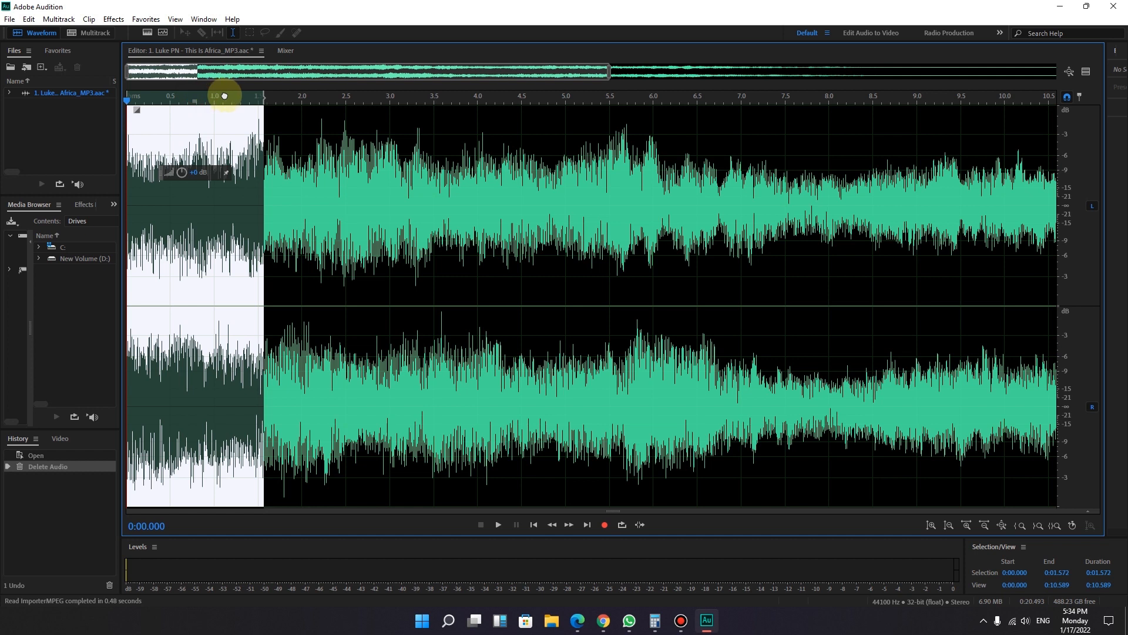
{"action": "left_click_drag", "start_coordinate": [198, 101], "coordinate": [388, 103]}
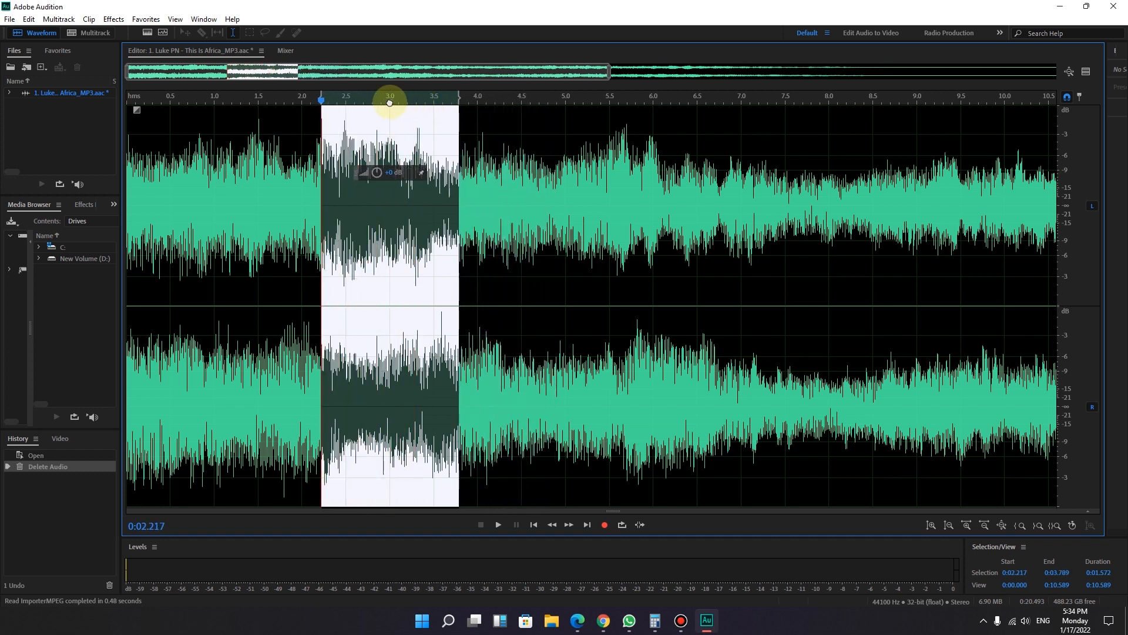
{"action": "left_click_drag", "start_coordinate": [390, 103], "coordinate": [160, 110]}
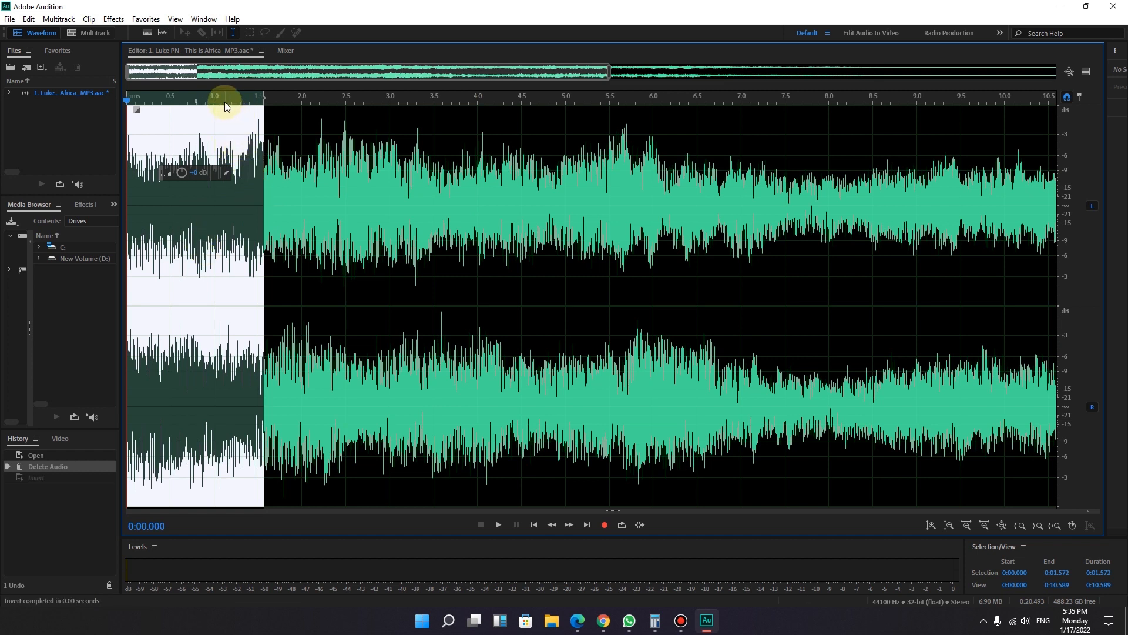
{"action": "key", "text": "Delete"}
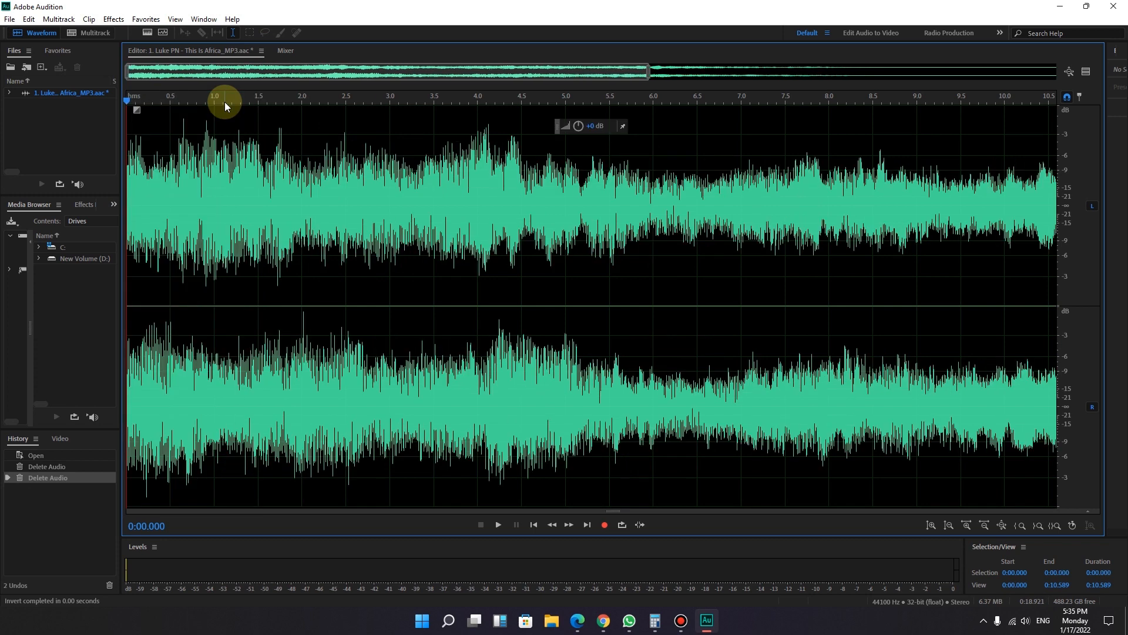
- Select the audio from about 5.18 seconds to the end of the clip and copy it
{"action": "left_click_drag", "start_coordinate": [149, 188], "coordinate": [814, 248]}
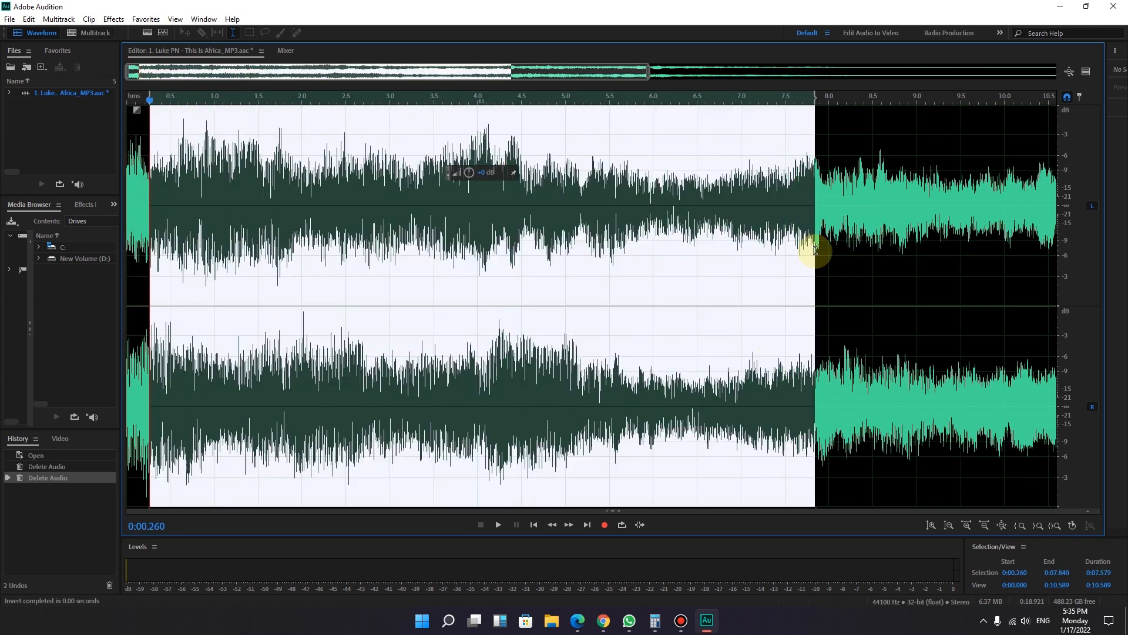
{"action": "left_click", "coordinate": [852, 290]}
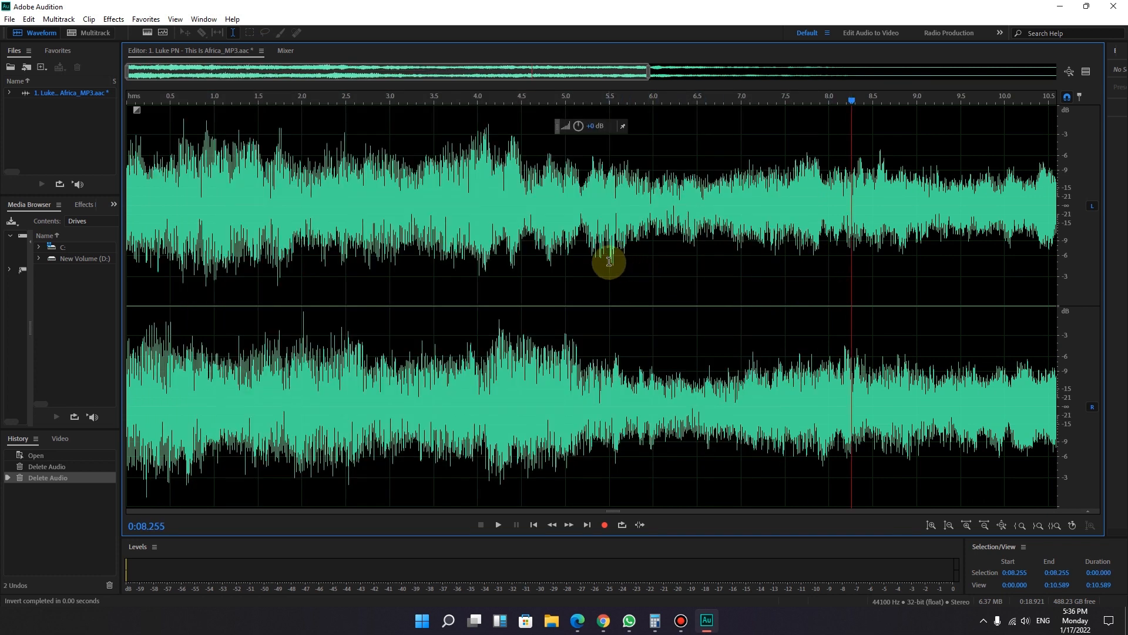
{"action": "left_click_drag", "start_coordinate": [581, 195], "coordinate": [1118, 244]}
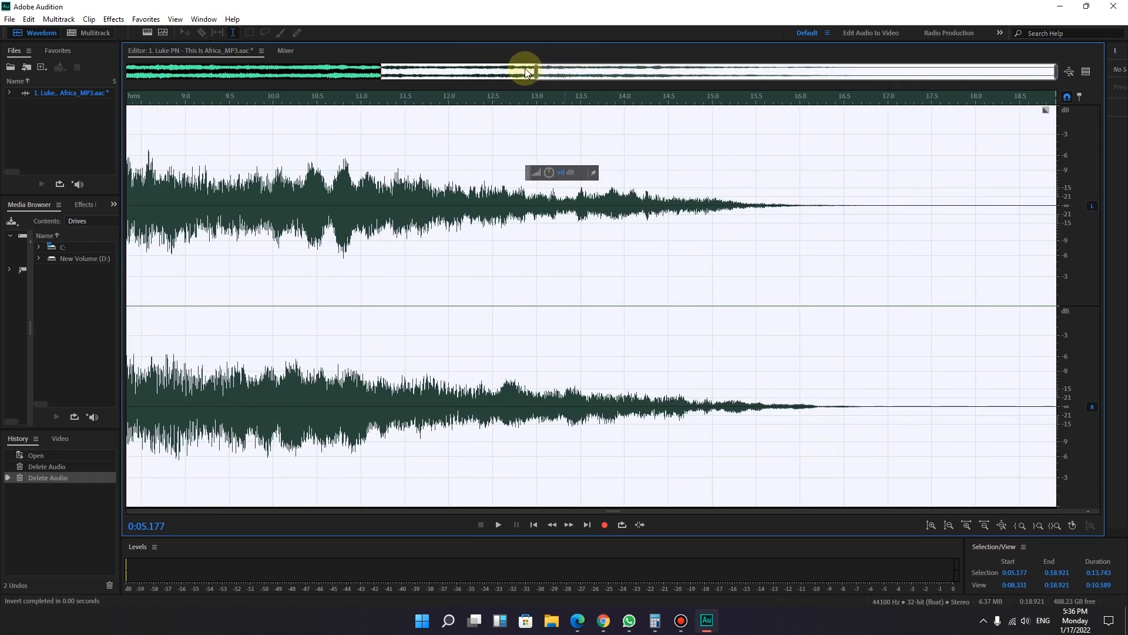
{"action": "left_click_drag", "start_coordinate": [537, 71], "coordinate": [26, 75]}
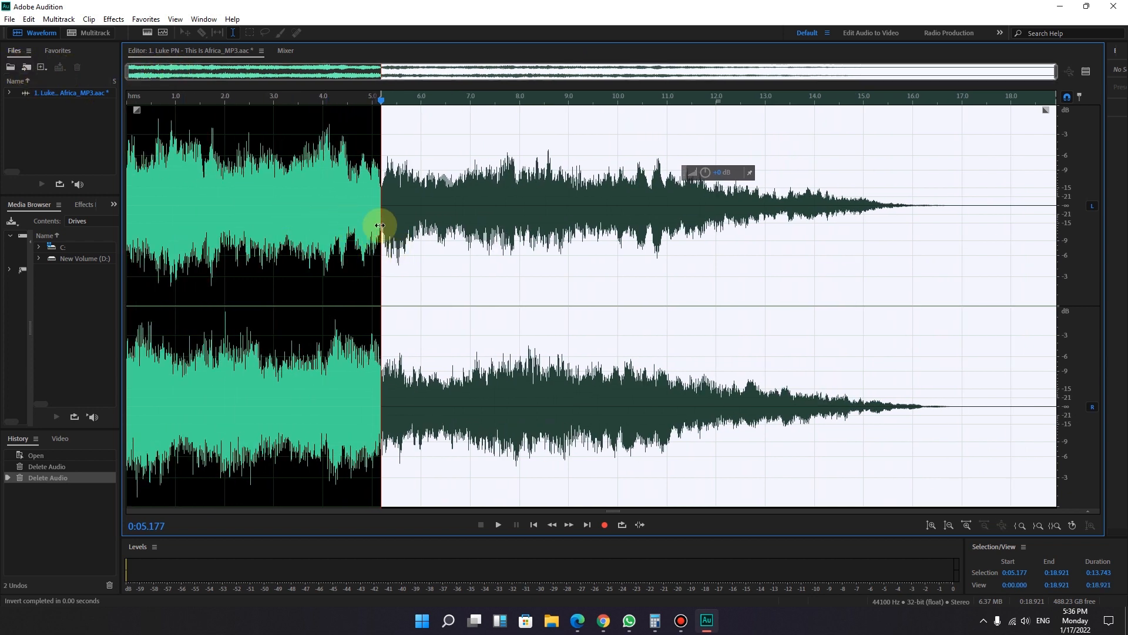
{"action": "left_click", "coordinate": [28, 20]}
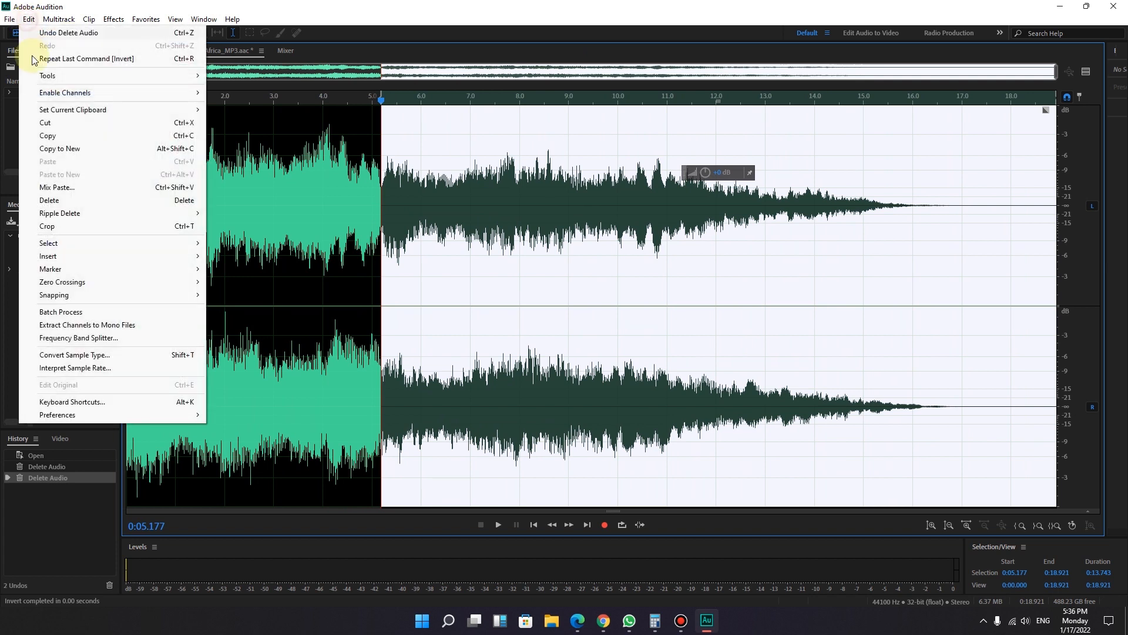
{"action": "left_click", "coordinate": [38, 139]}
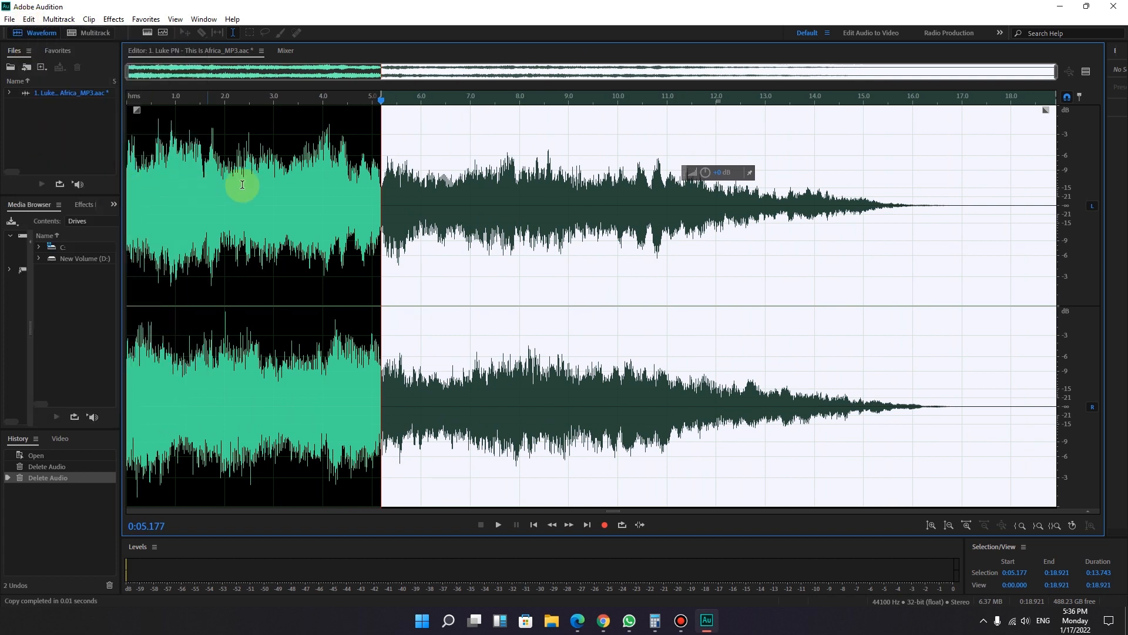
- Extend the selection to the whole clip, replace it with the copied audio, and place the playhead at 1.5 seconds
{"action": "left_click_drag", "start_coordinate": [381, 95], "coordinate": [70, 99]}
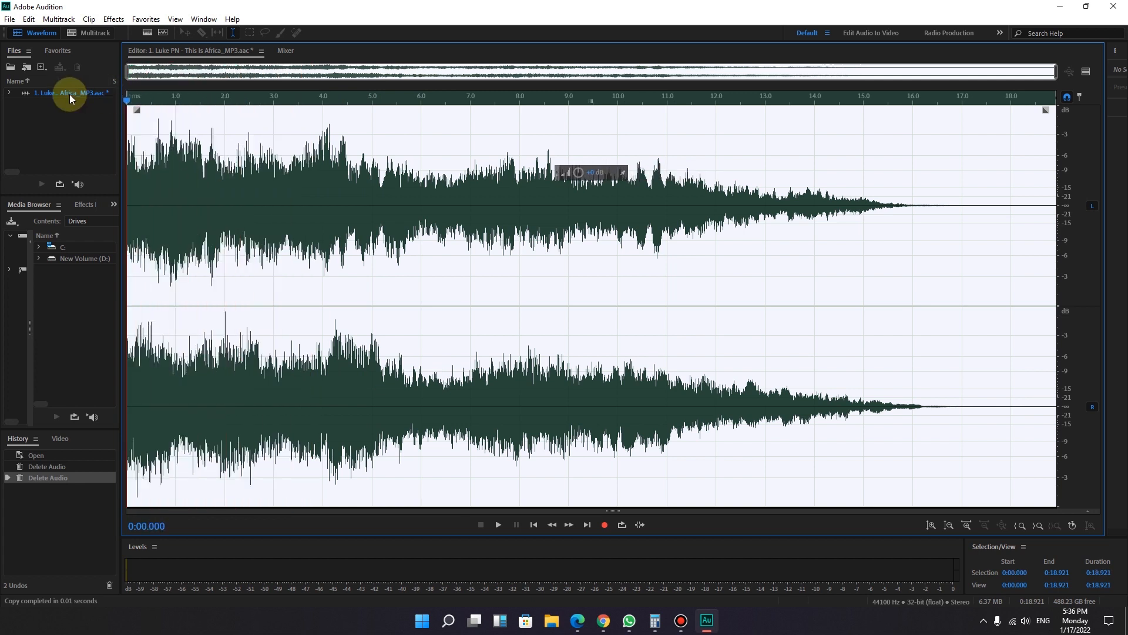
{"action": "left_click", "coordinate": [27, 19]}
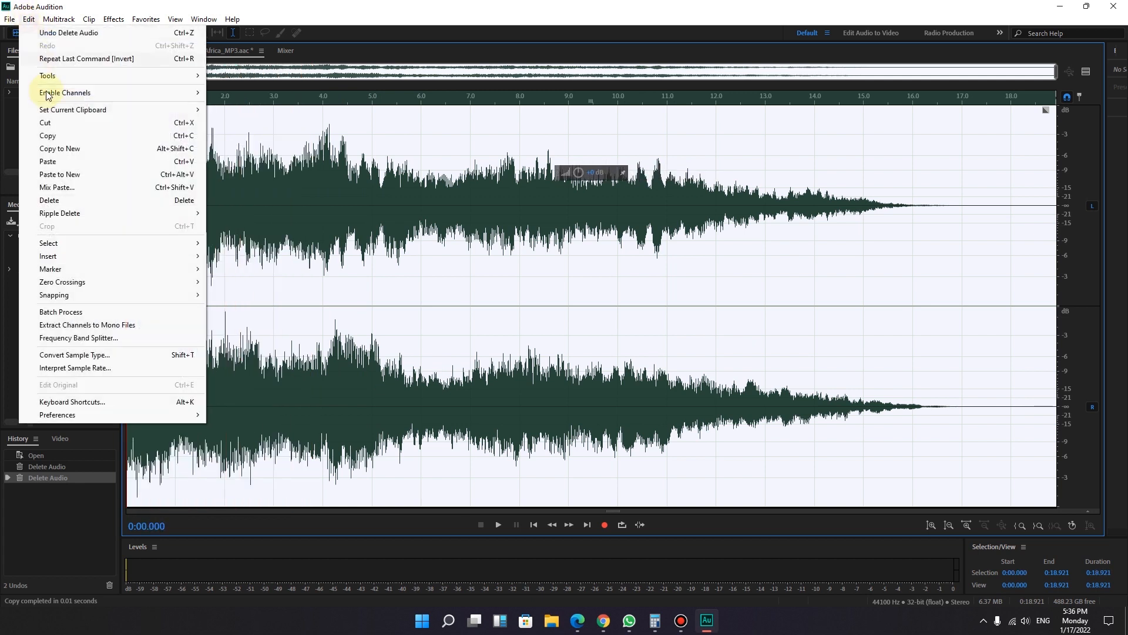
{"action": "left_click", "coordinate": [58, 161]}
{"action": "left_click", "coordinate": [227, 235]}
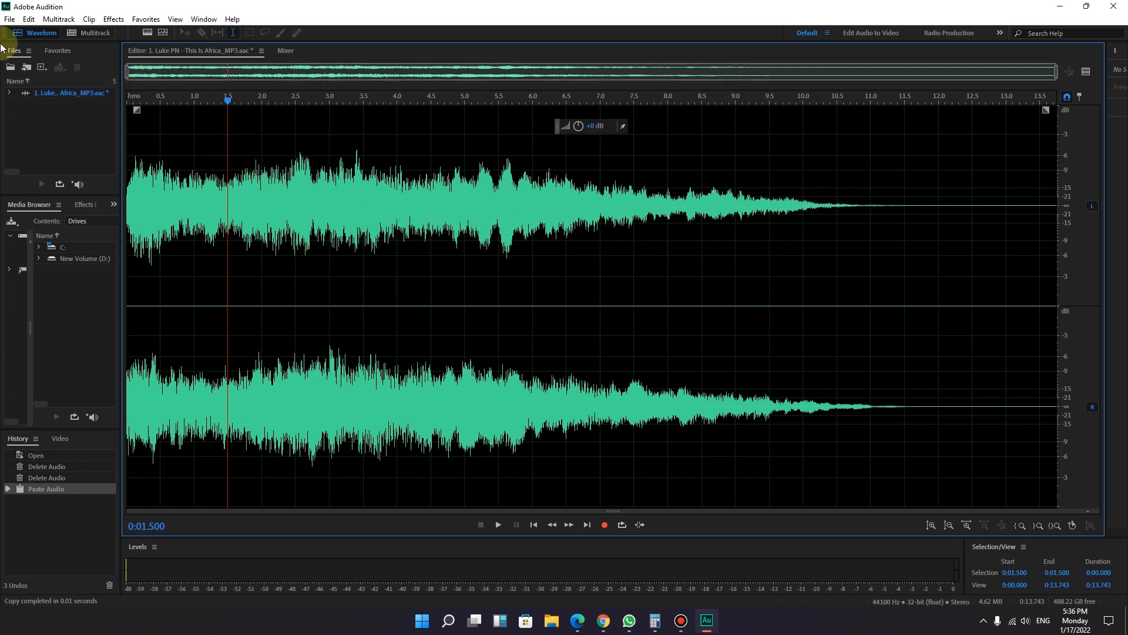
- Open the Save As settings for the edited audio
{"action": "left_click", "coordinate": [9, 19]}
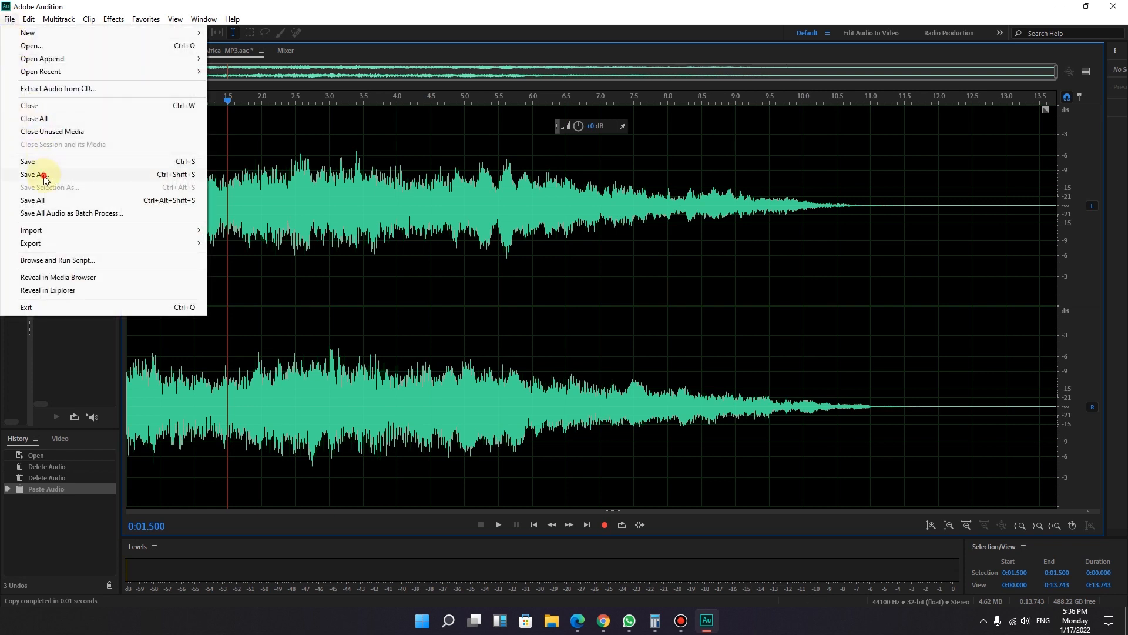
{"action": "left_click", "coordinate": [44, 175]}
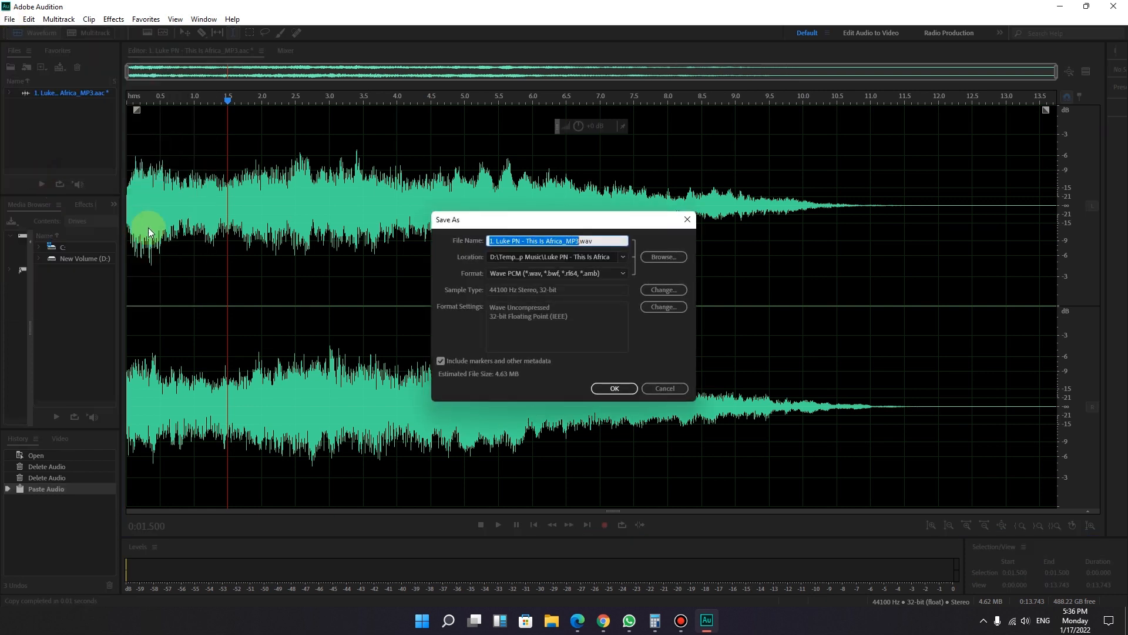
{"action": "left_click", "coordinate": [441, 360]}
{"action": "left_click", "coordinate": [560, 274]}
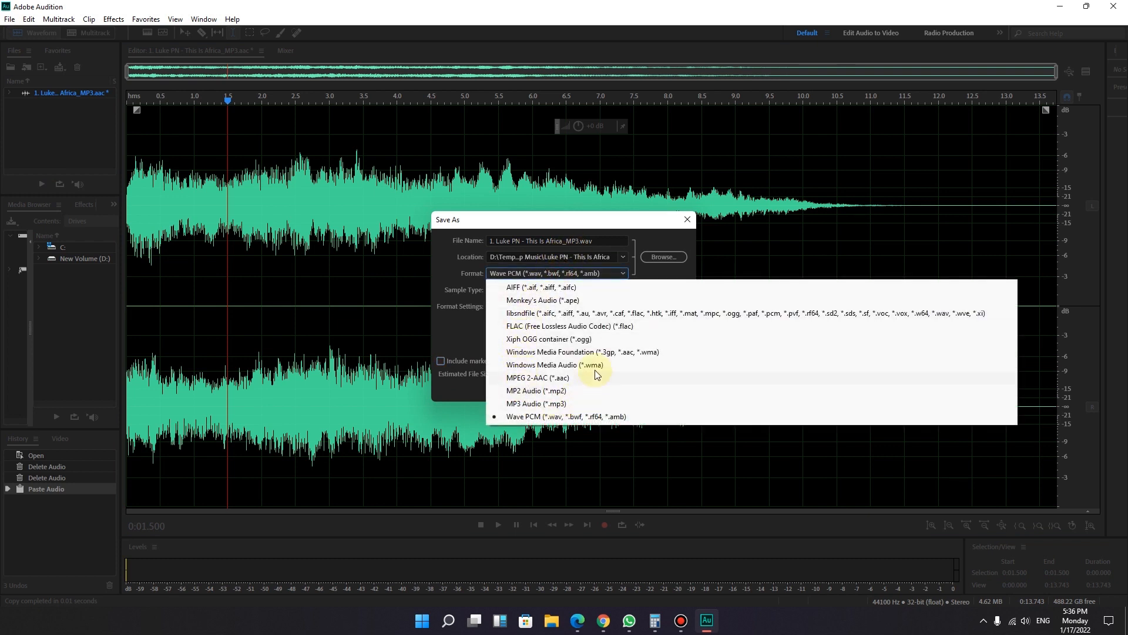
{"action": "left_click", "coordinate": [475, 335]}
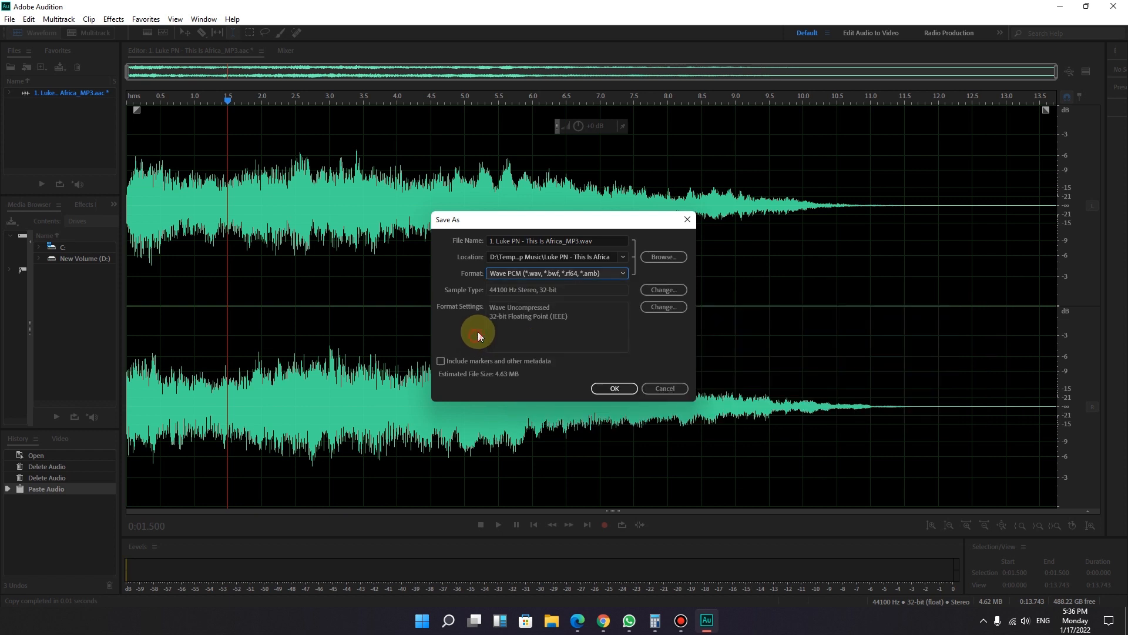
{"action": "left_click", "coordinate": [537, 241]}
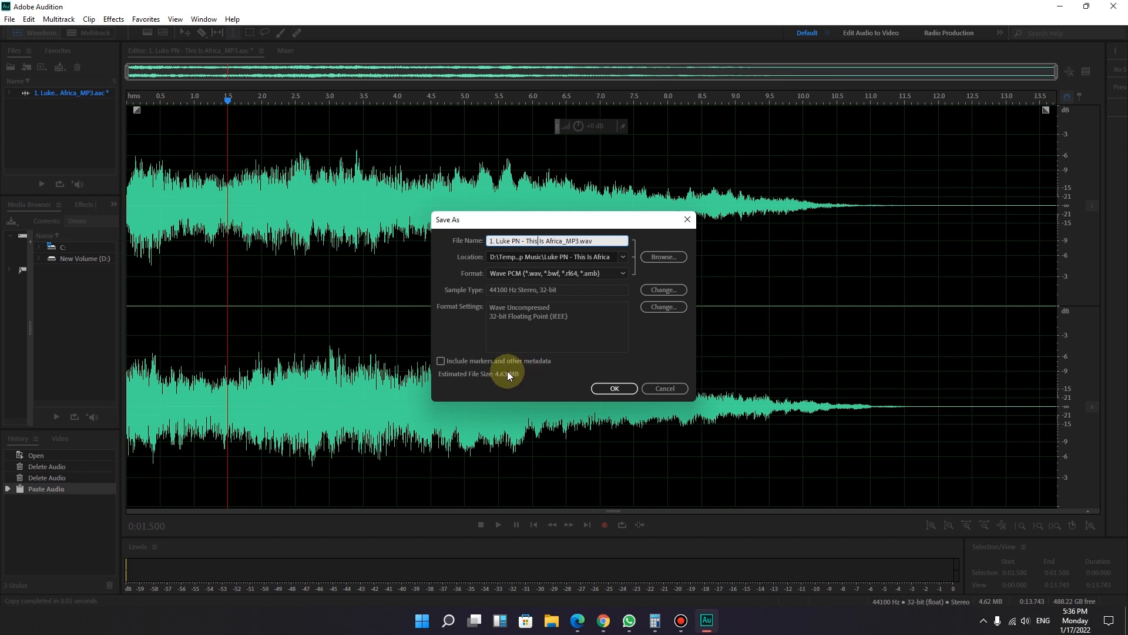
{"action": "left_click", "coordinate": [441, 362]}
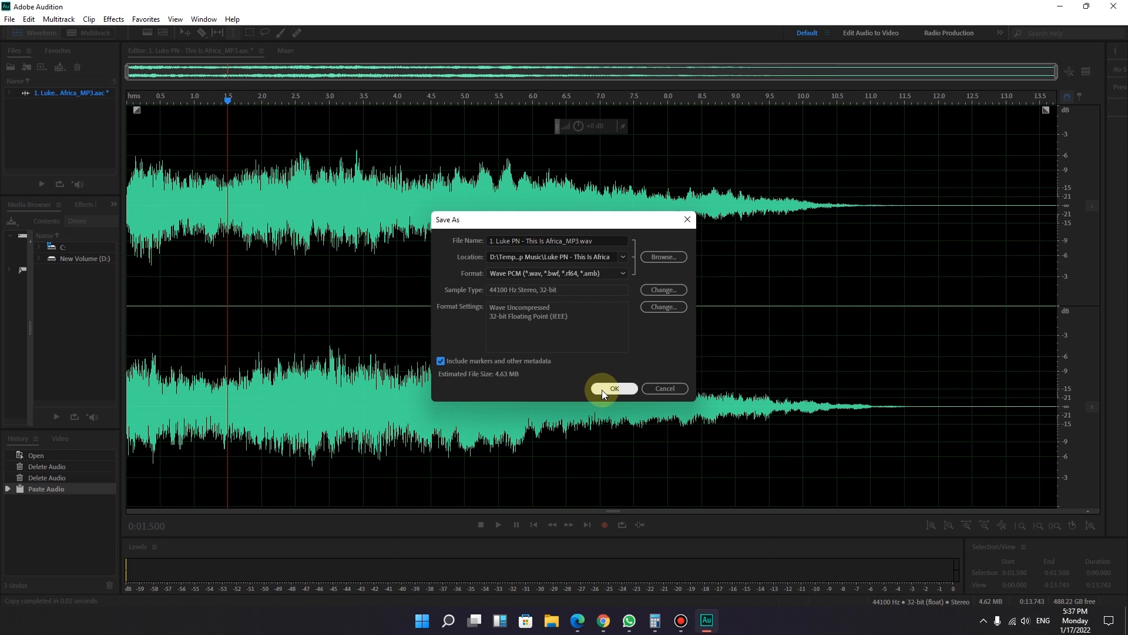
- Save the audio in MP3 Audio format as "1. Luke PN - This Is Africa_MP3 trimmed.mp3" in the same folder
{"action": "left_click", "coordinate": [578, 241]}
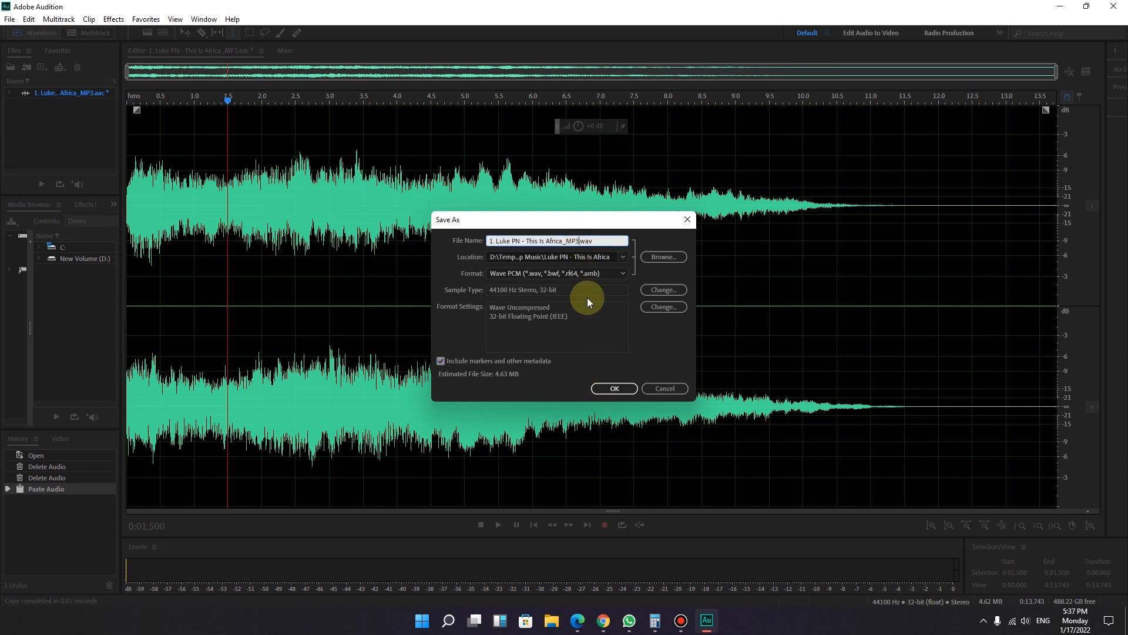
{"action": "type", "text": "tr"}
{"action": "left_click", "coordinate": [561, 274]}
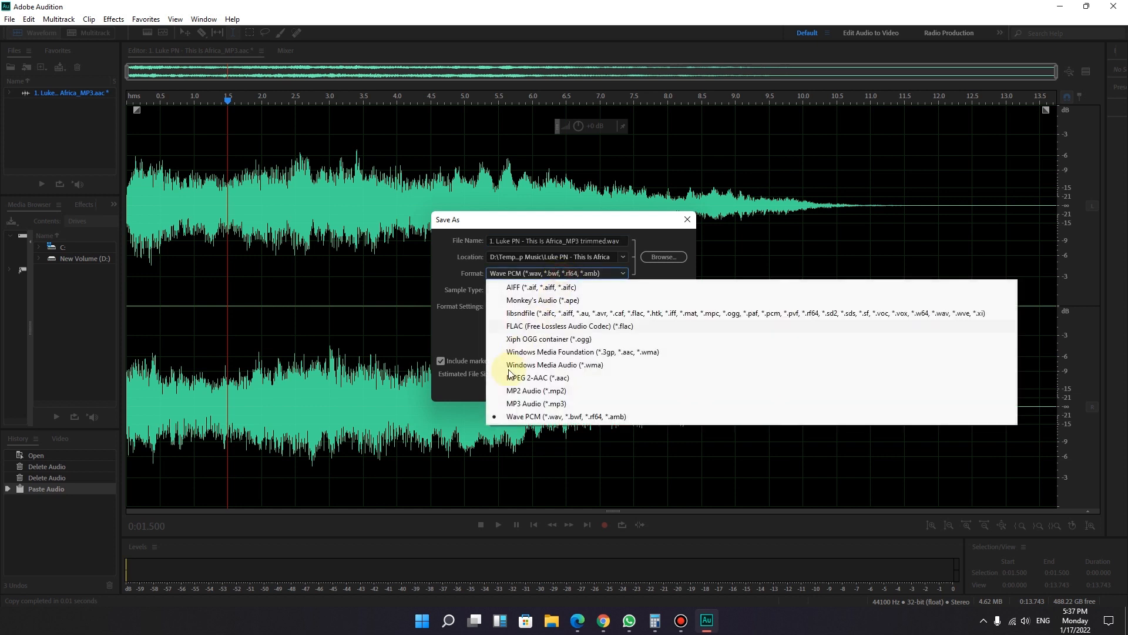
{"action": "left_click", "coordinate": [529, 403]}
{"action": "left_click", "coordinate": [614, 389]}
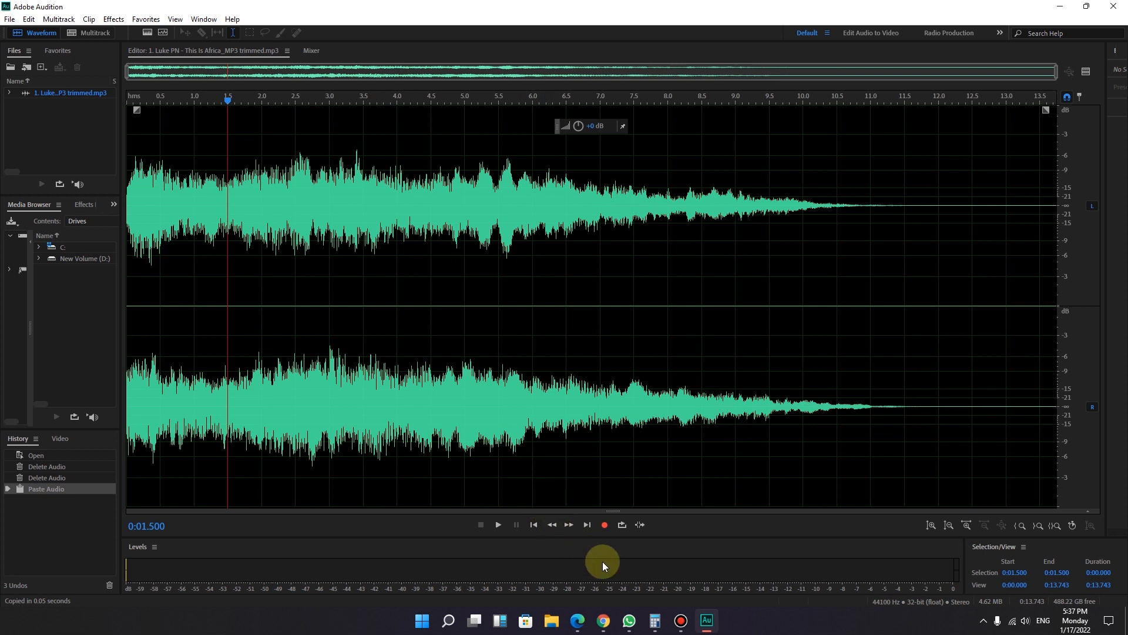
{"action": "mouse_move", "coordinate": [707, 626]}
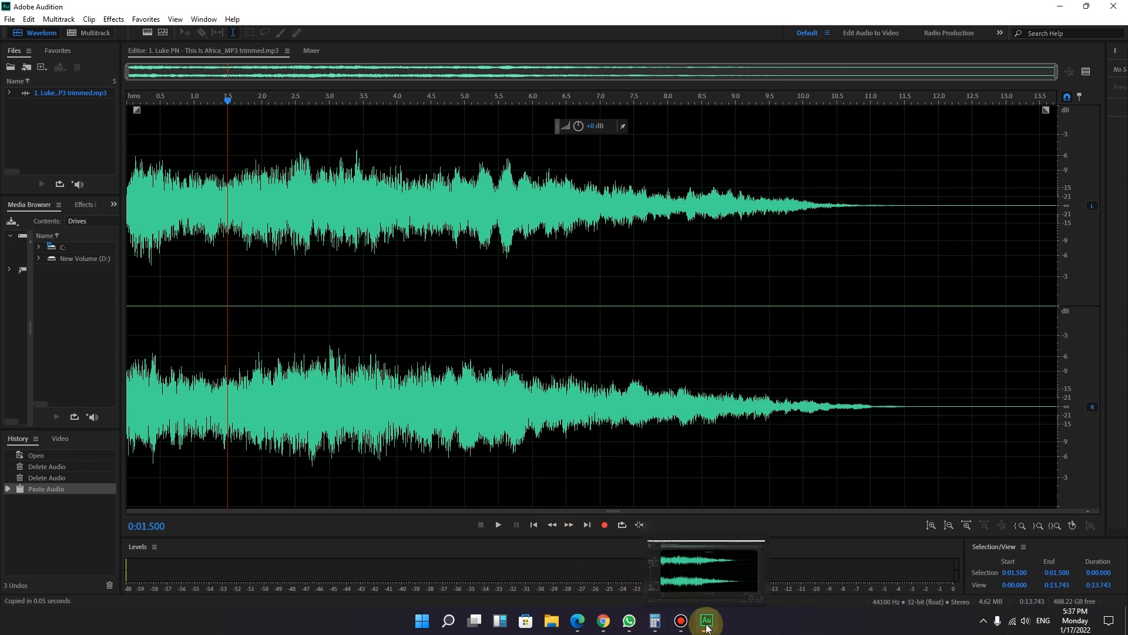